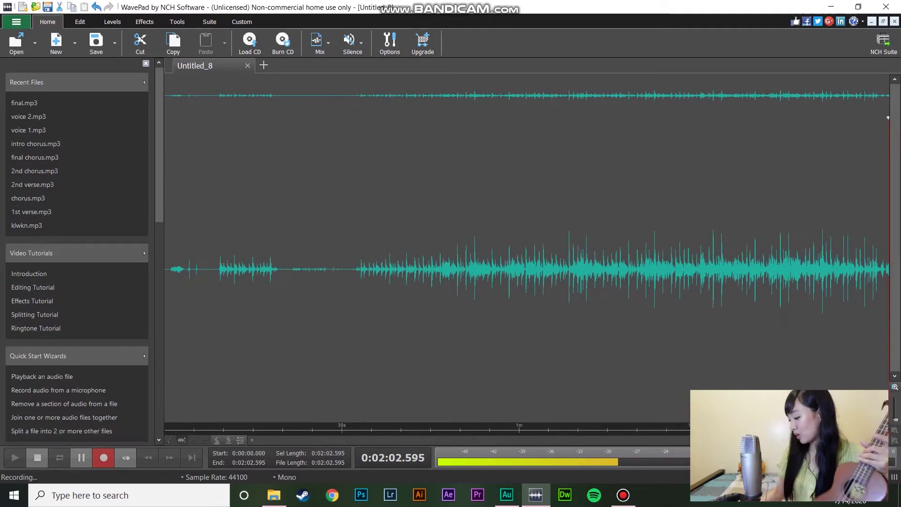
Stop the recording and delete its opening section, about the first 31.7 seconds before the performance starts
key(space)
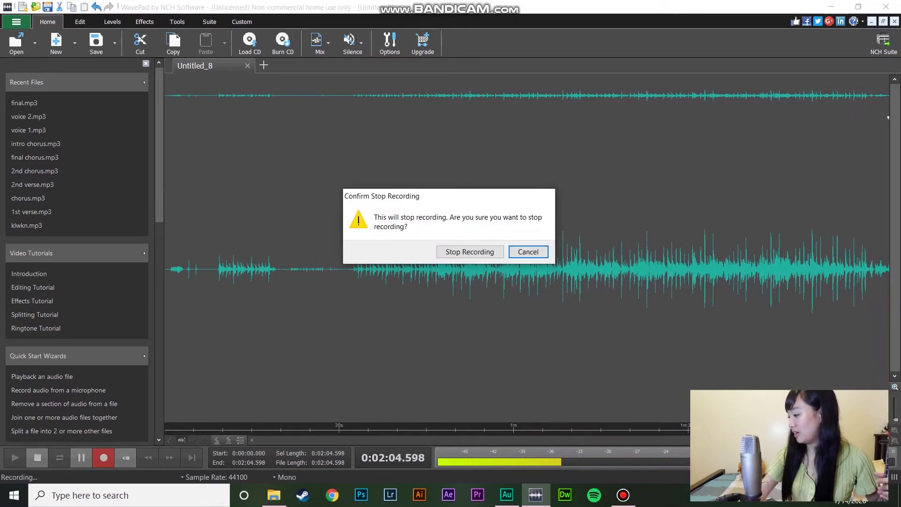
key(Return)
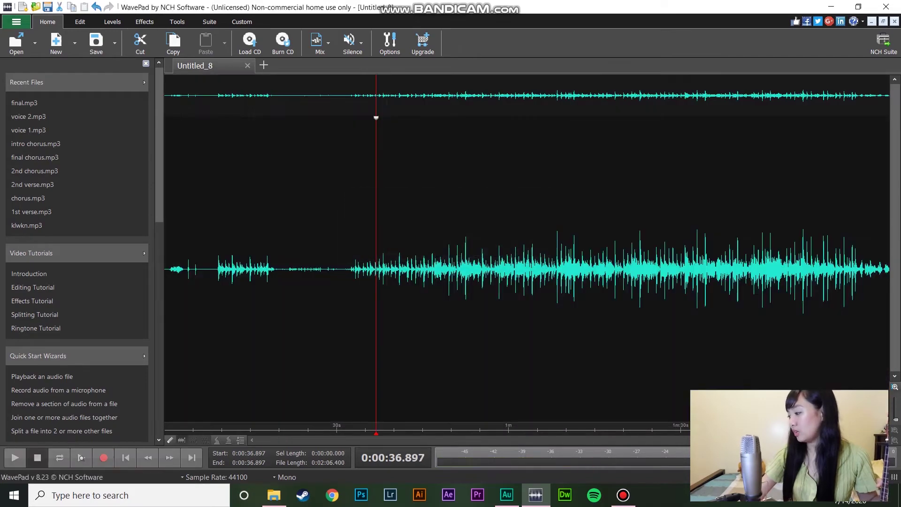
click(346, 118)
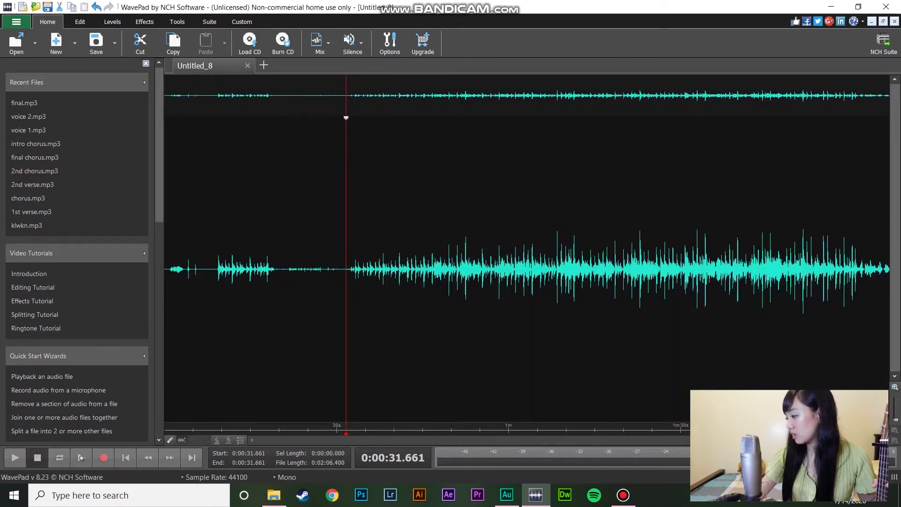
drag(346, 118, 165, 117)
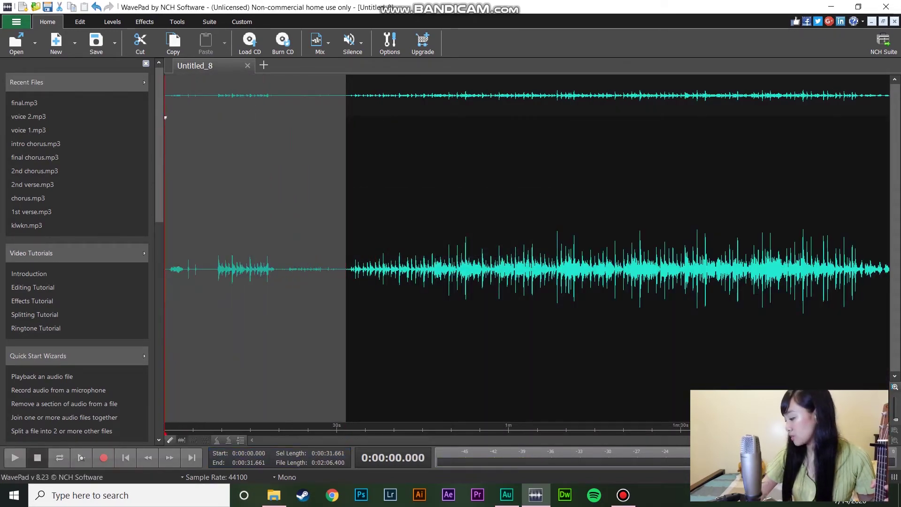
key(Delete)
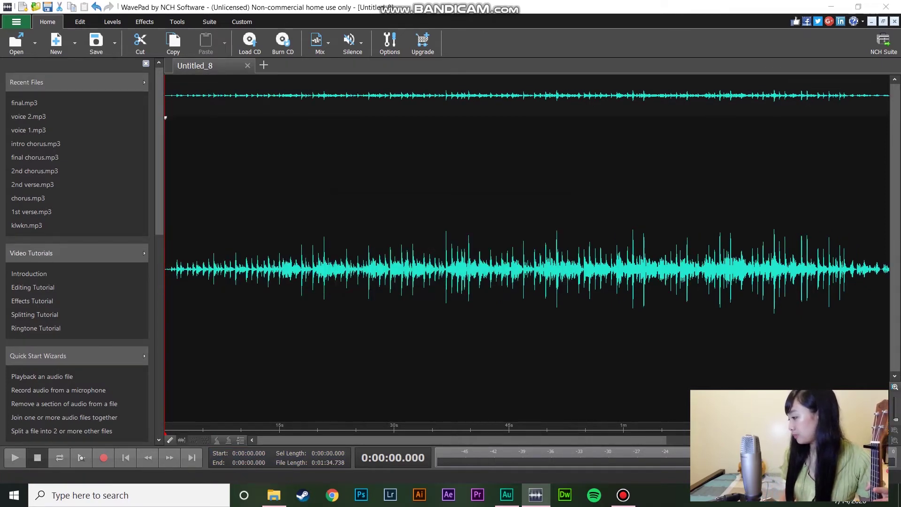
Save the recording as sample.mp3 in a new folder named "sample" inside the cover folder
key(ctrl+s)
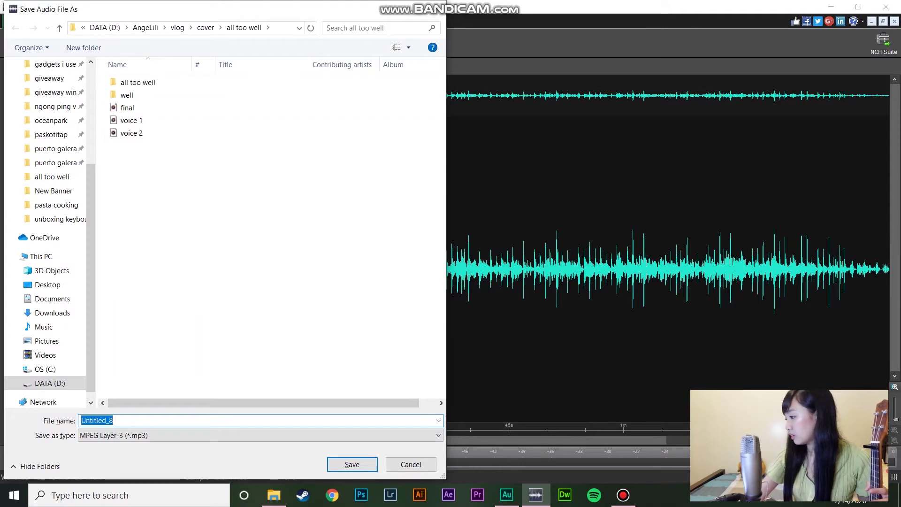
click(206, 27)
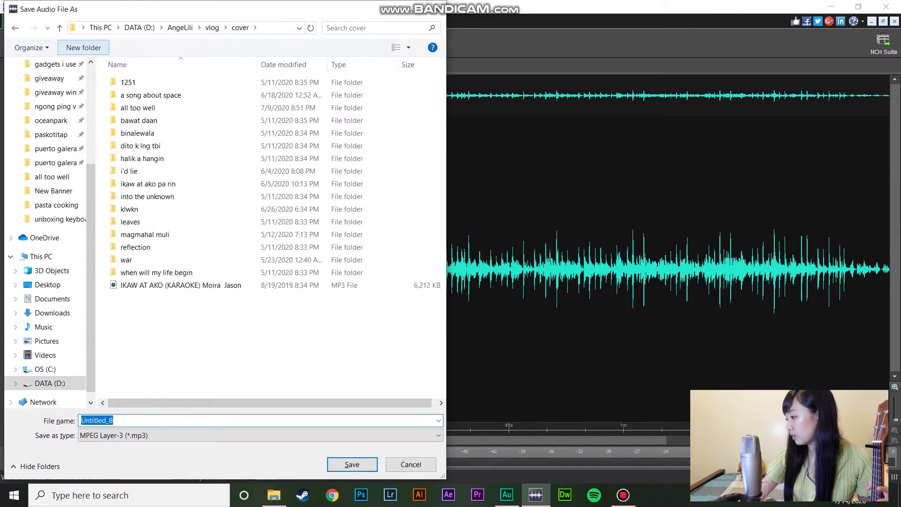
click(84, 47)
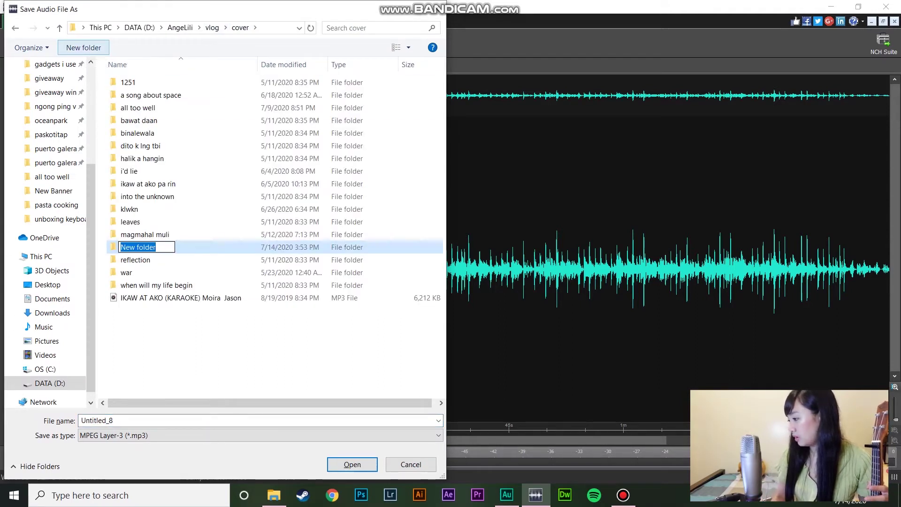
text(sample)
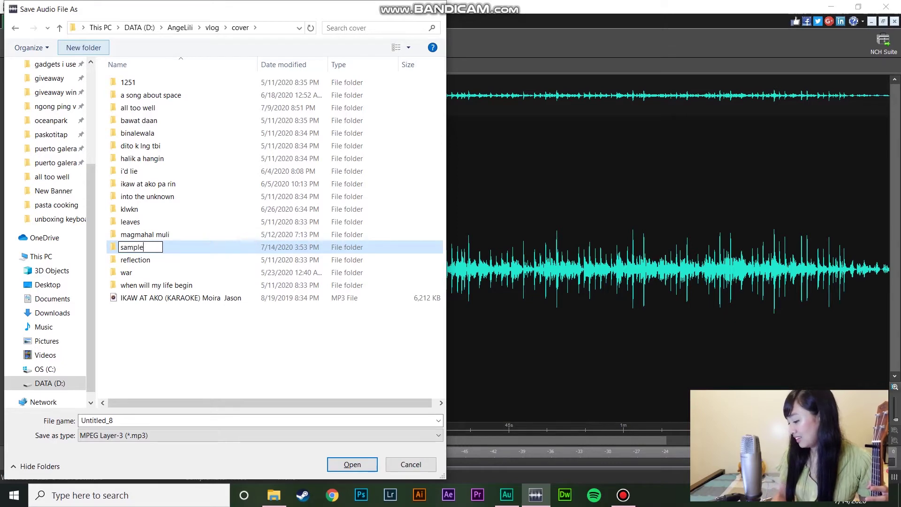
key(Return)
key(Return)
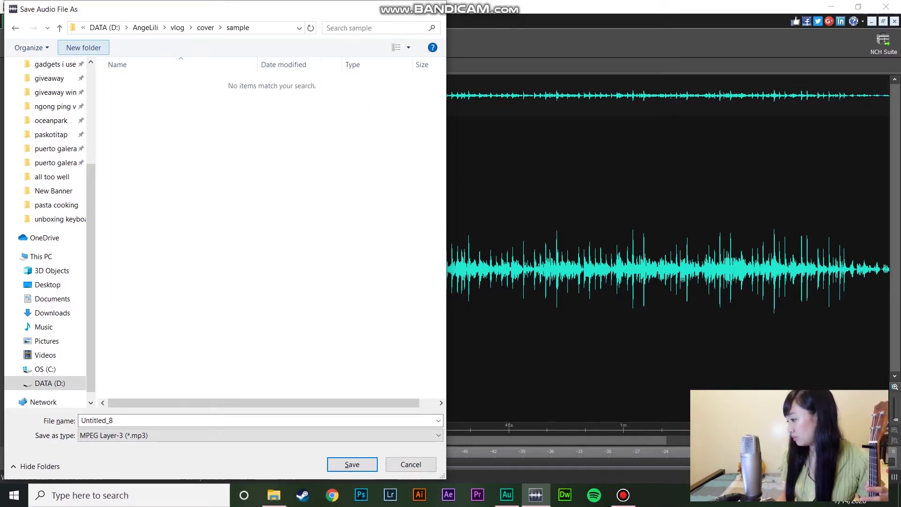
key(Return)
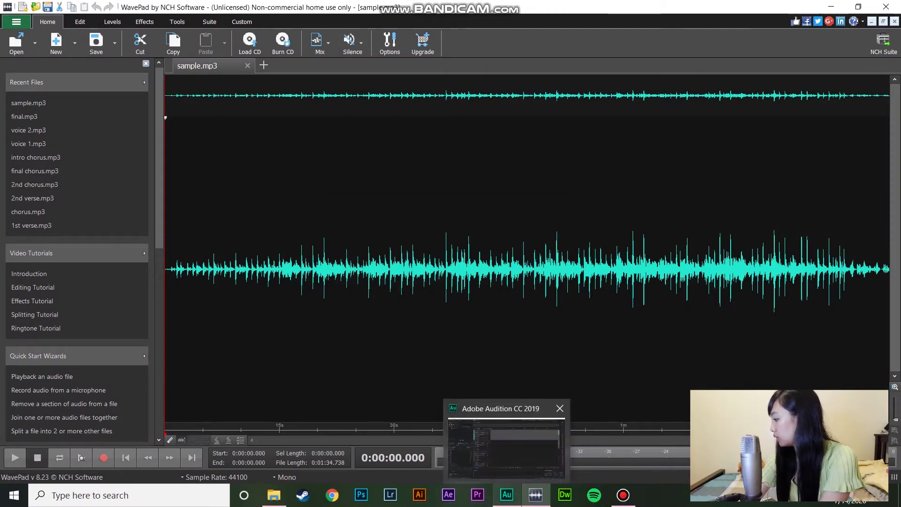
Bring the sample MP3 from its folder into Adobe Audition and place it at the start of Track 1
click(507, 495)
click(273, 495)
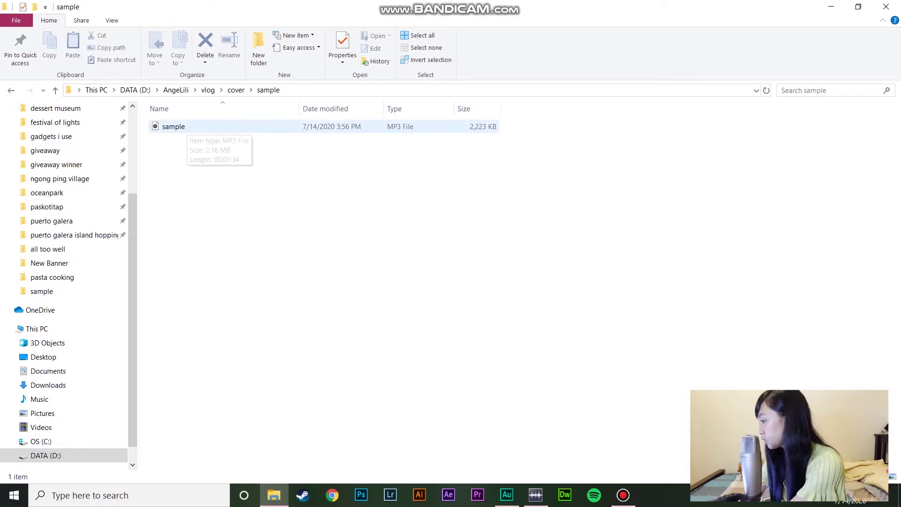
click(184, 126)
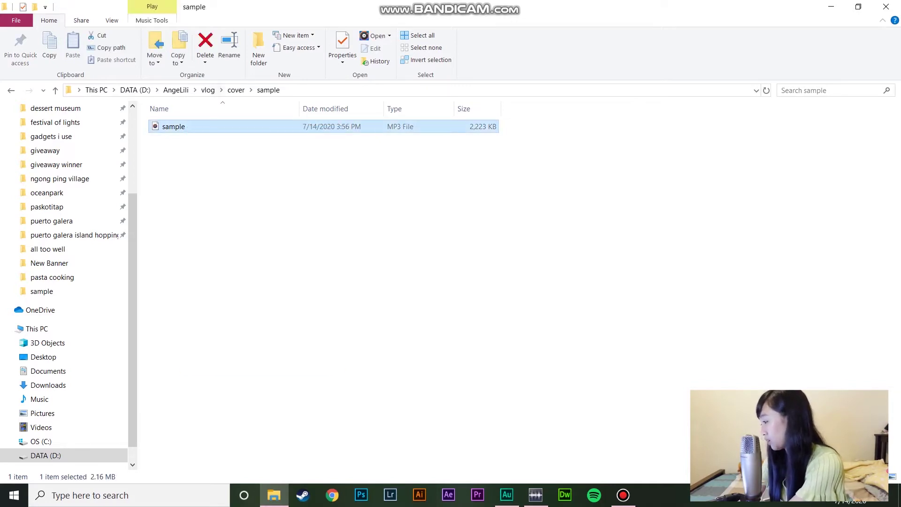
drag(174, 126, 301, 136)
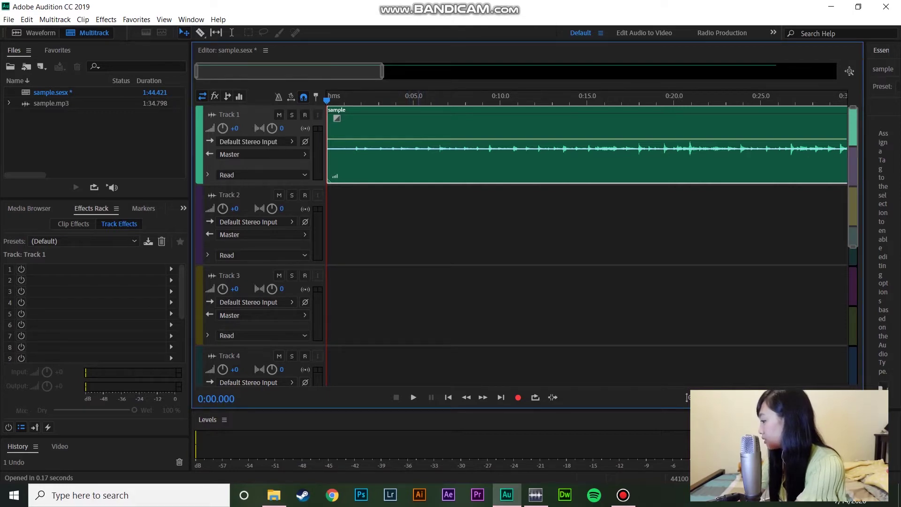
Amplify the whole sample.mp3 waveform in the waveform editor and return to the multitrack session
double_click(393, 118)
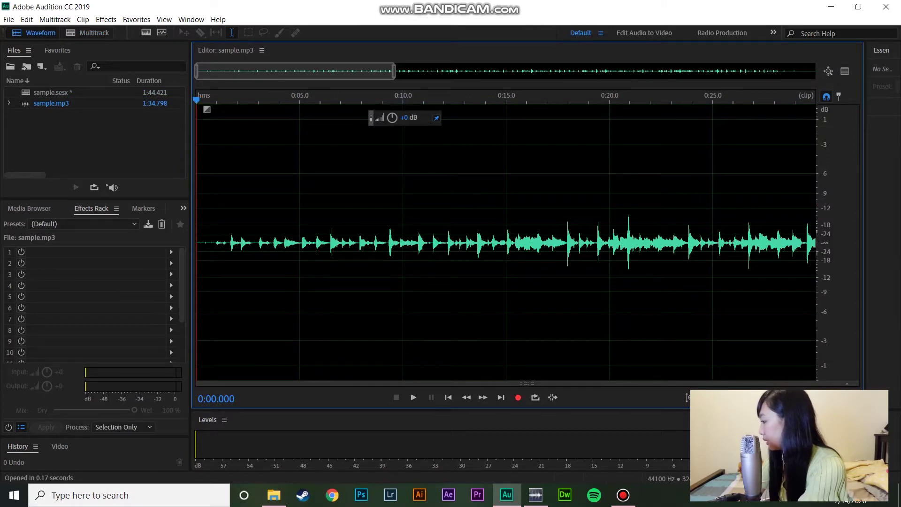
drag(393, 117, 409, 112)
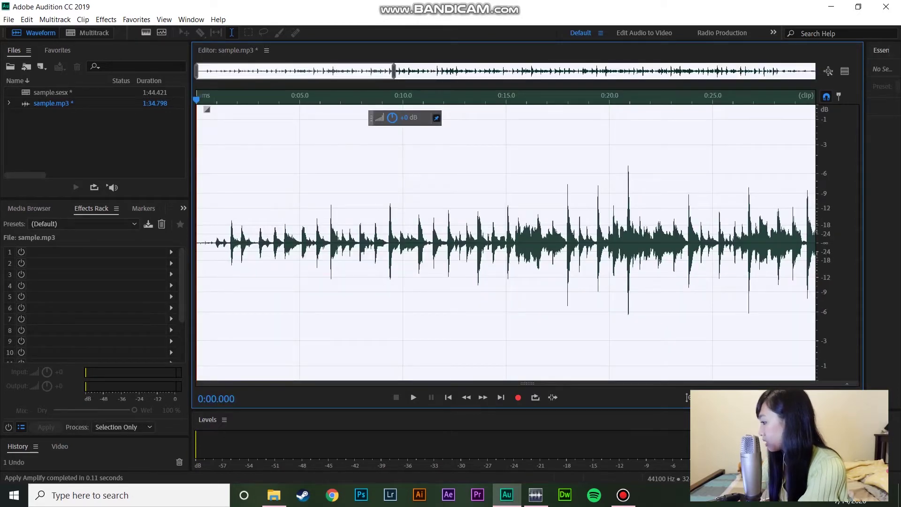
key(0)
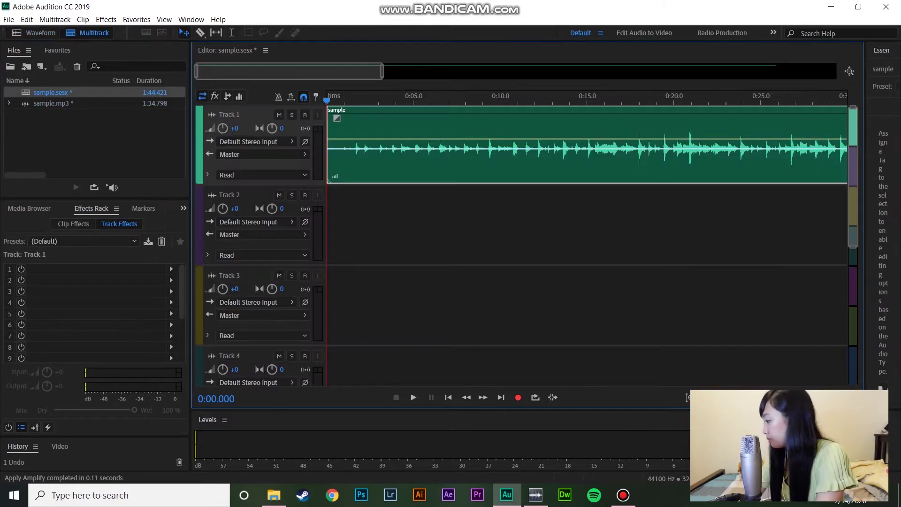
Save the multitrack session, copying its media files to the session folder and saving the changes to sample.mp3
key(ctrl+s)
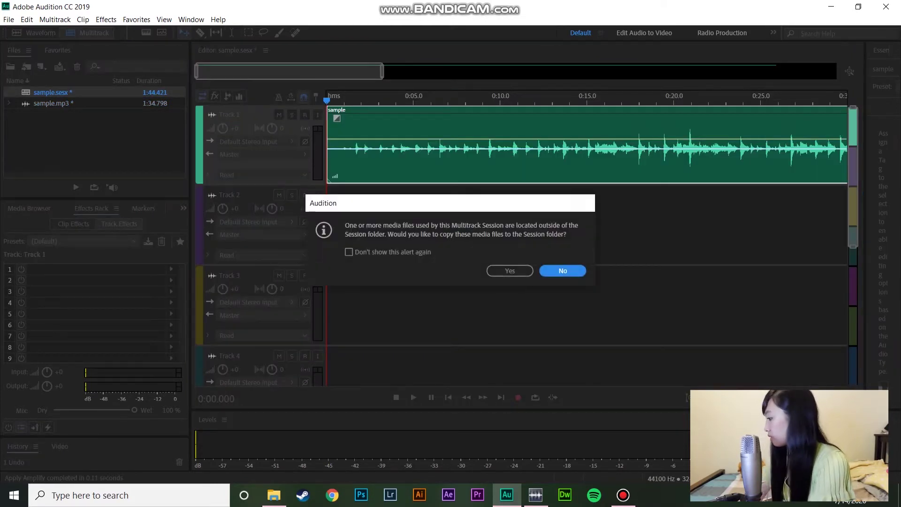
key(Left)
key(Return)
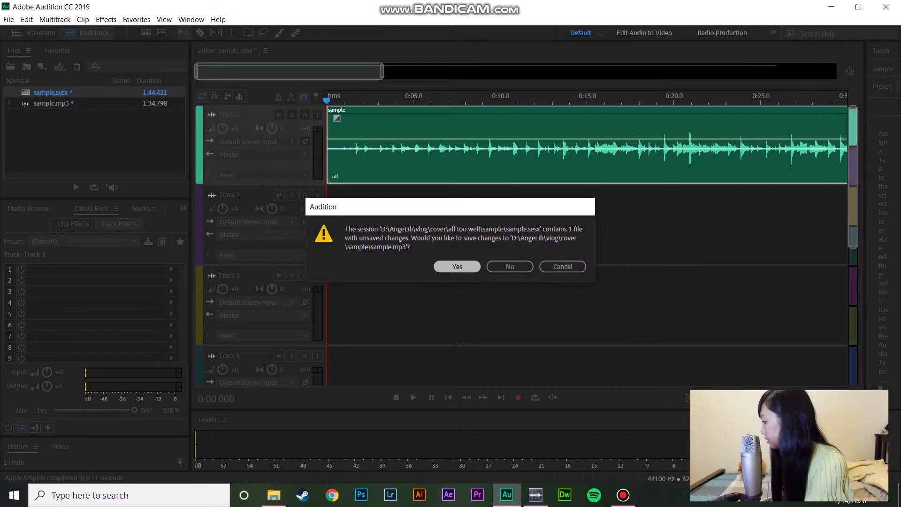
key(Return)
key(Return)
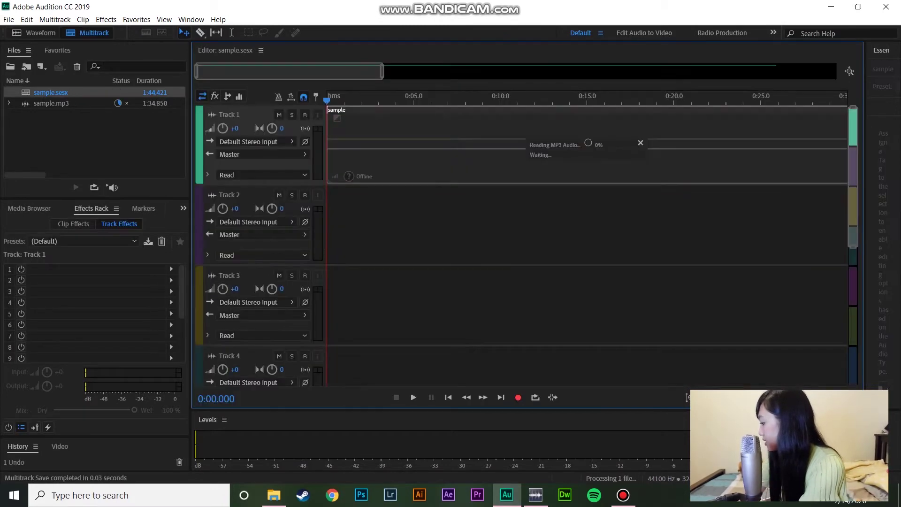
click(623, 494)
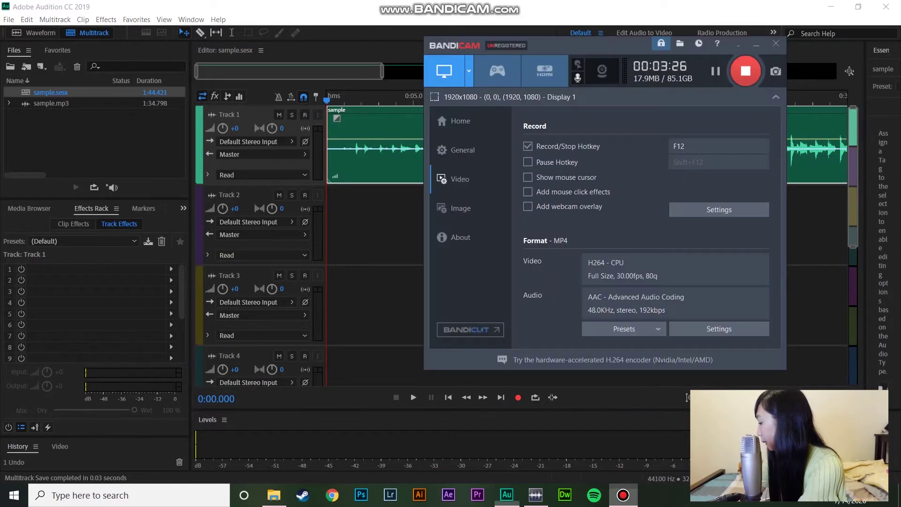
click(623, 494)
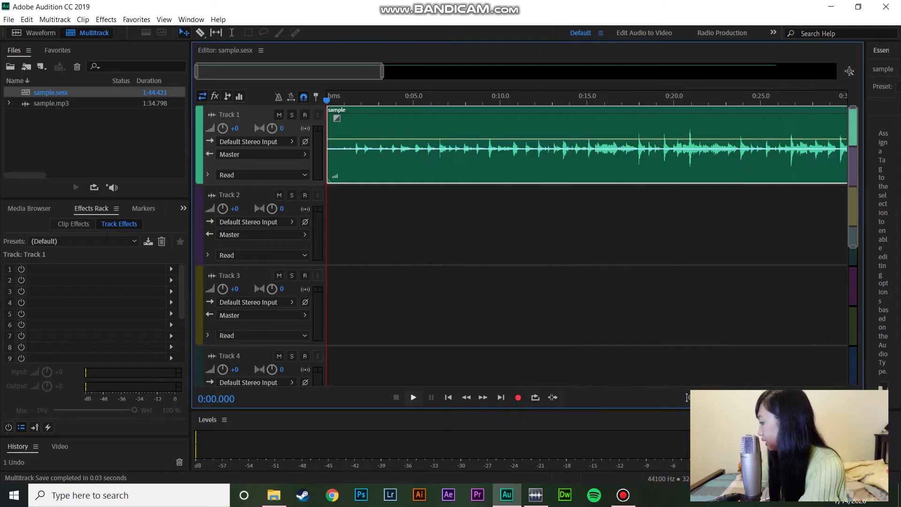
Play the session from the start to listen to the amplified clip on Track 1
click(413, 398)
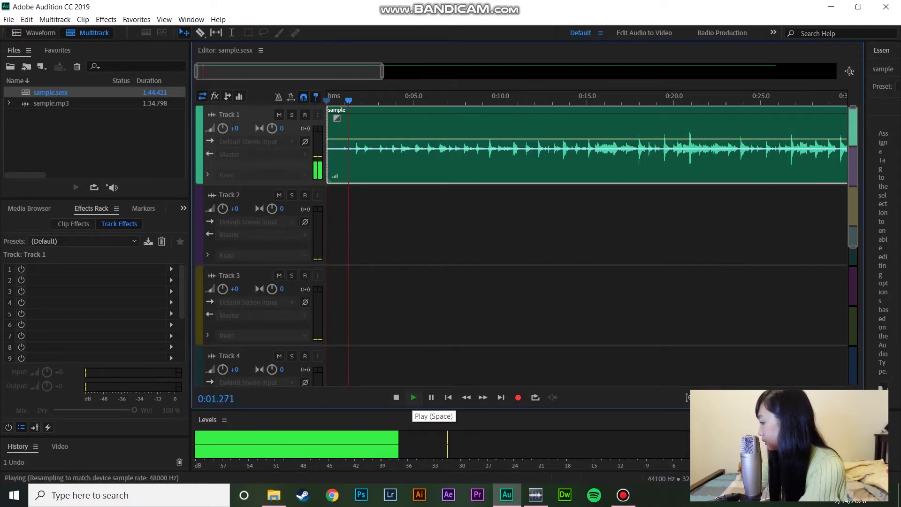
click(413, 397)
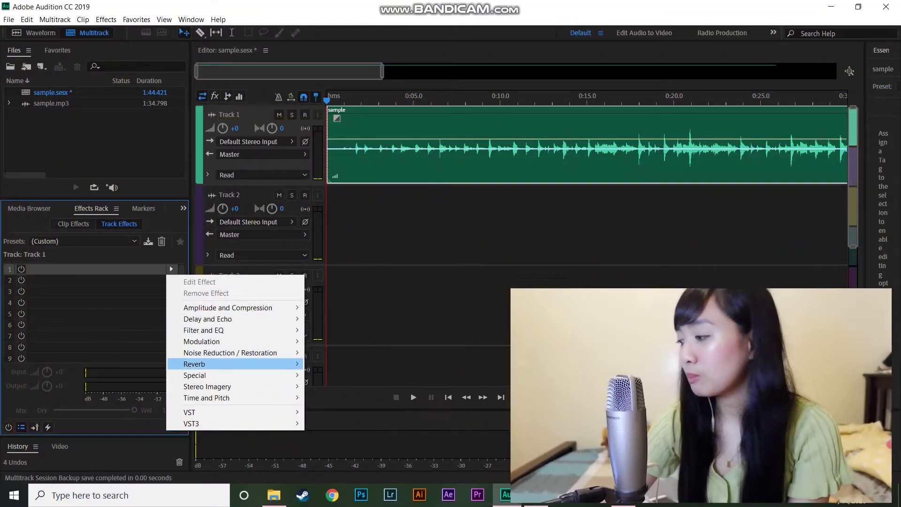
Add the Mastering effect from the Special category to the first effect slot of Track 1
mouse_move(211, 375)
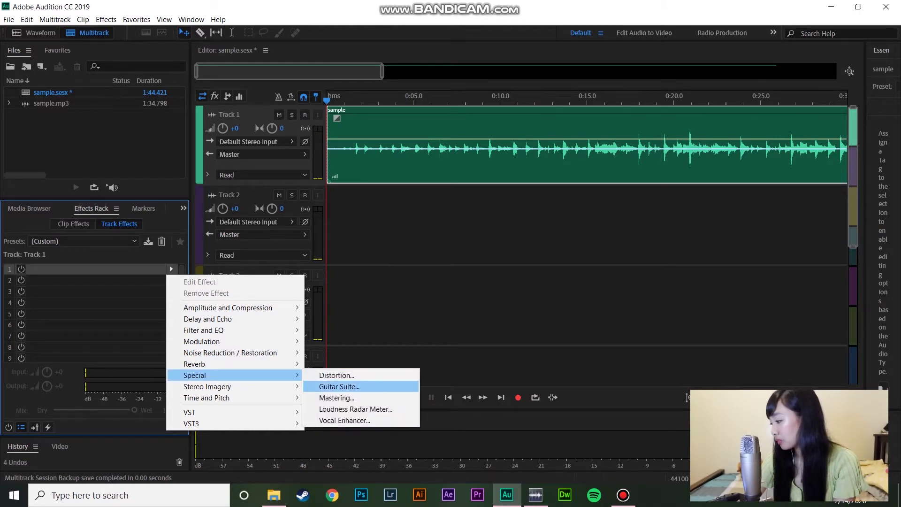
click(347, 398)
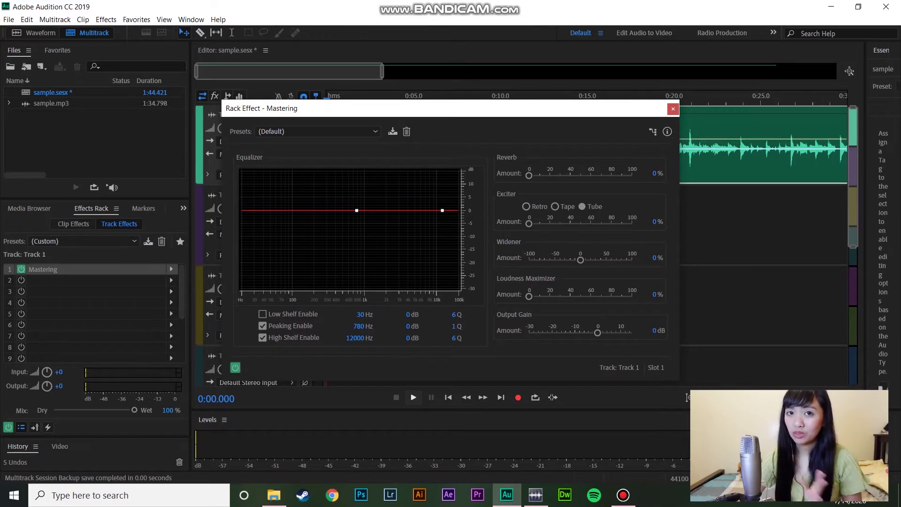
Play the session and open the Mastering effect's reverb amount for editing
click(413, 396)
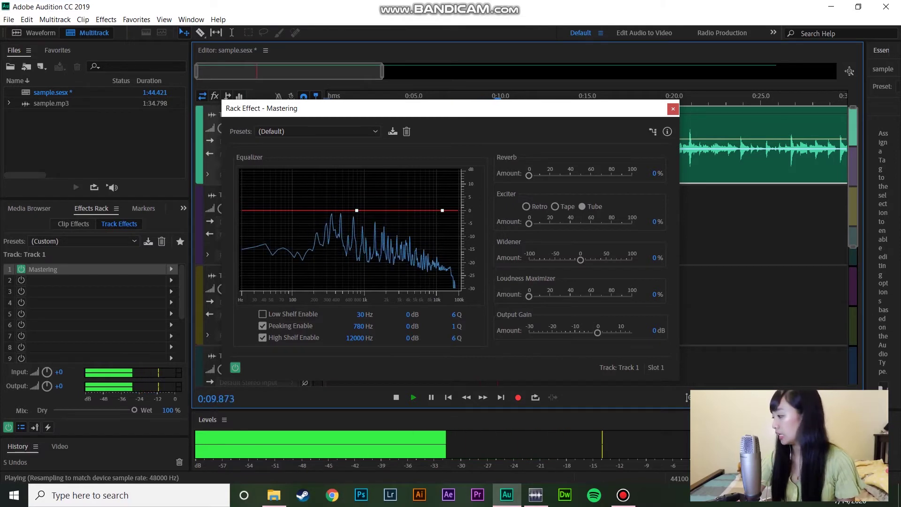
click(645, 173)
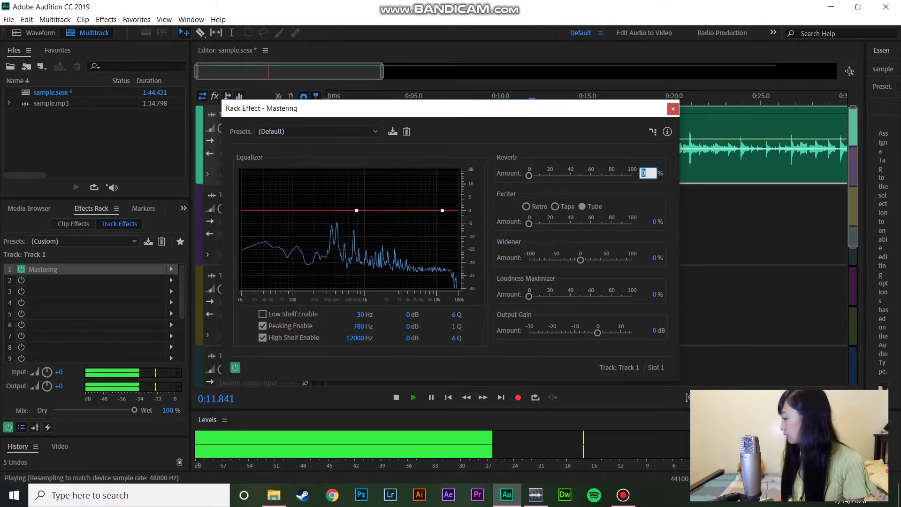